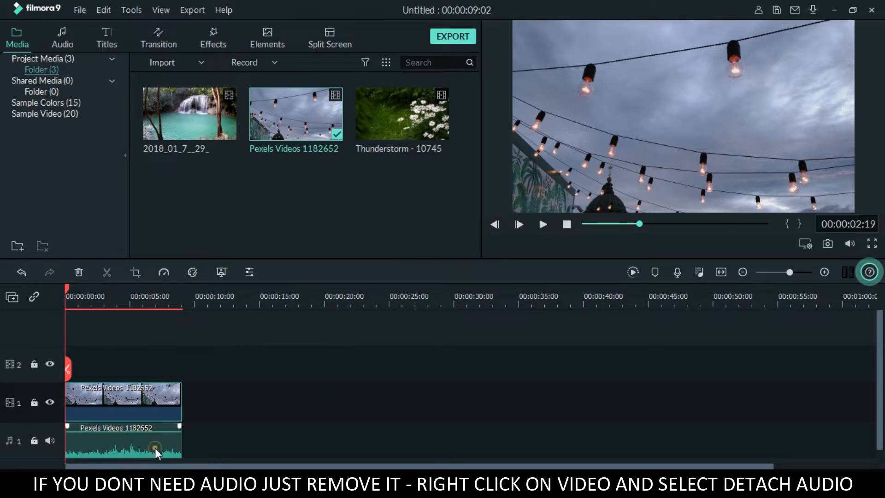
Delete the detached audio of the Pexels Videos 1182652 clip, and place a copy of the clip on video track 2 directly above the original
{"action": "key", "text": "Delete"}
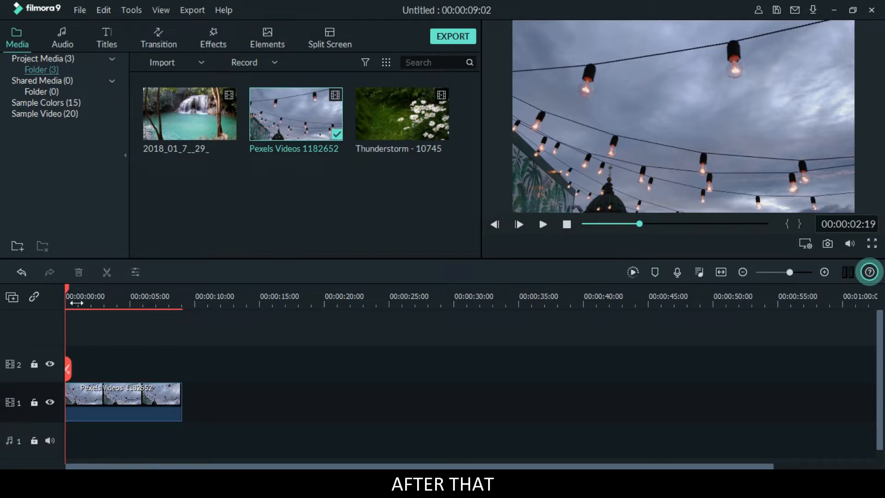
{"action": "left_click_drag", "start_coordinate": [66, 288], "coordinate": [191, 314]}
{"action": "left_click", "coordinate": [161, 415]}
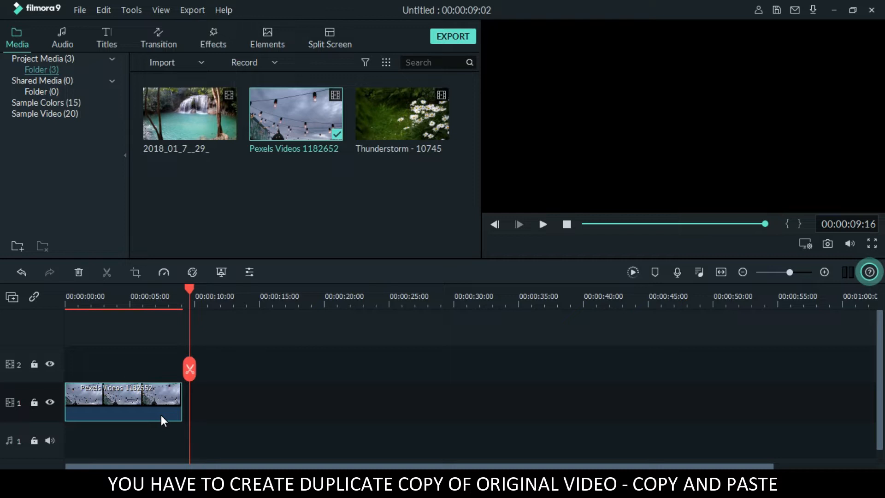
{"action": "key", "text": "ctrl+c"}
{"action": "key", "text": "ctrl+v"}
{"action": "left_click", "coordinate": [238, 414]}
{"action": "left_click_drag", "start_coordinate": [245, 391], "coordinate": [111, 359]}
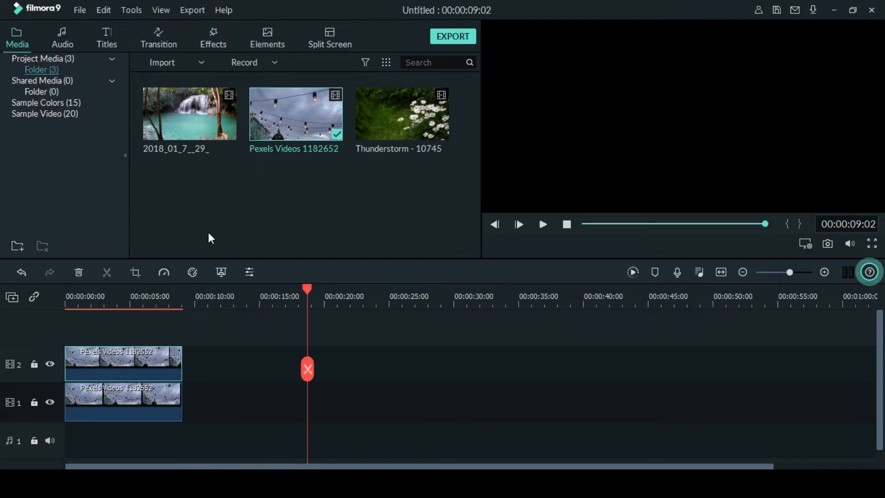
Apply the Star Wars LUT effect to the duplicate Pexels Videos 1182652 clip on video track 2
{"action": "left_click", "coordinate": [220, 221]}
{"action": "left_click", "coordinate": [215, 43]}
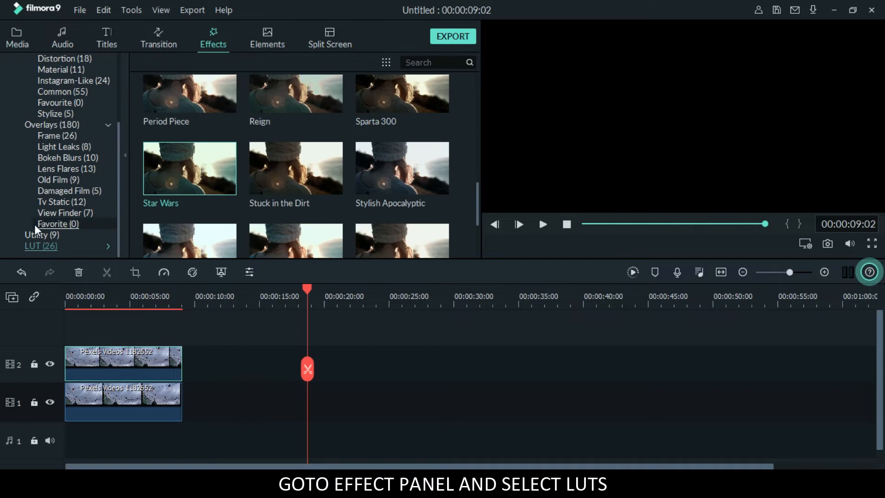
{"action": "left_click", "coordinate": [39, 245]}
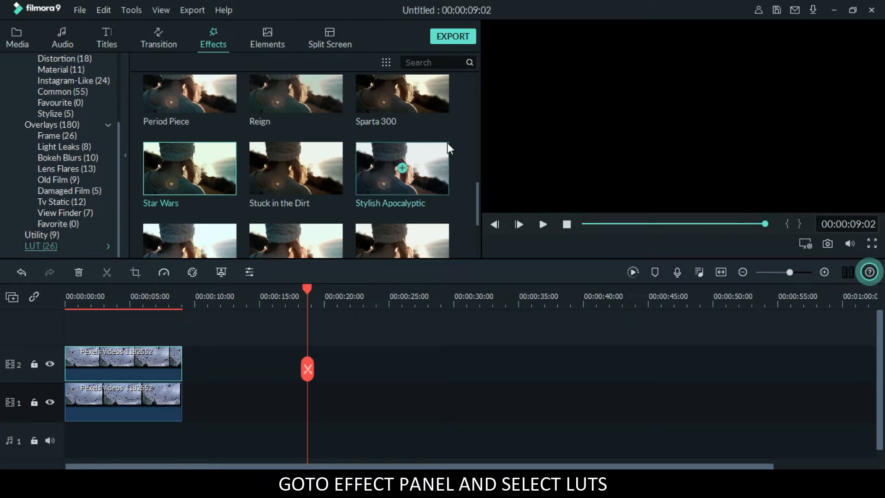
{"action": "left_click_drag", "start_coordinate": [478, 188], "coordinate": [479, 120]}
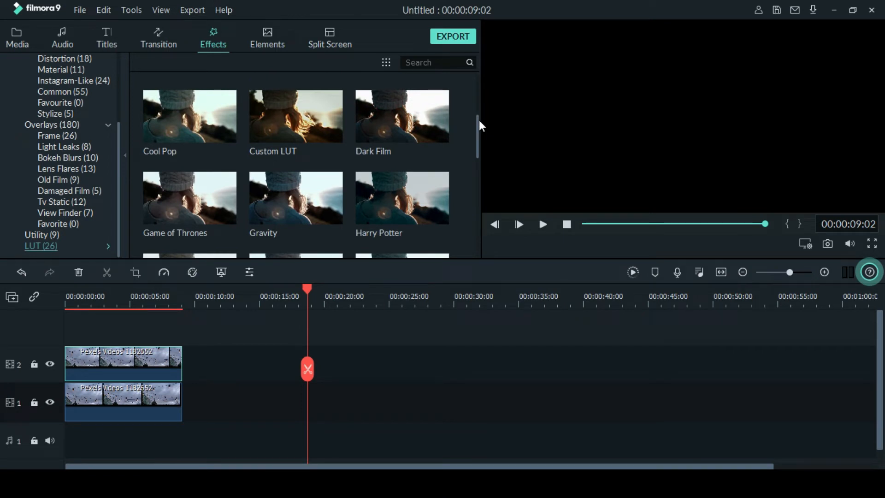
{"action": "left_click", "coordinate": [464, 134]}
{"action": "left_click_drag", "start_coordinate": [477, 139], "coordinate": [469, 211]}
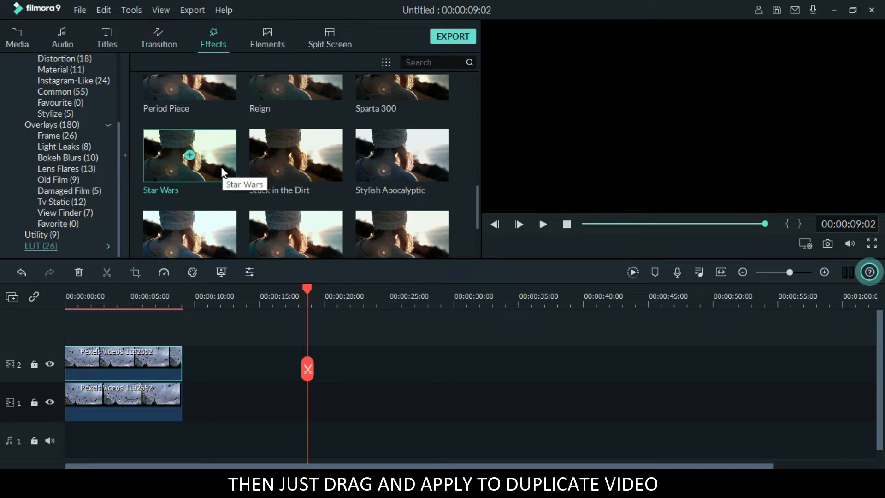
{"action": "left_click_drag", "start_coordinate": [222, 170], "coordinate": [85, 362]}
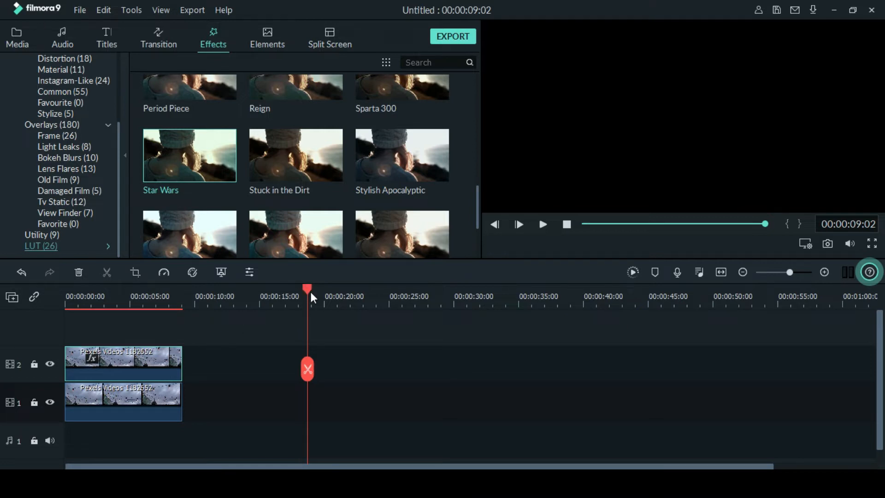
Find the transitions matching "Erase" and add Erase Slide to the start of the duplicate clip on video track 2
{"action": "left_click_drag", "start_coordinate": [306, 288], "coordinate": [51, 297]}
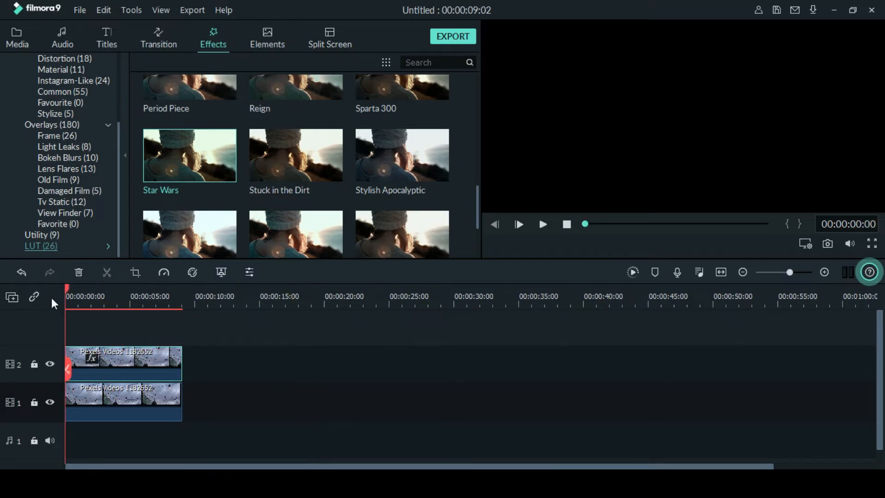
{"action": "left_click", "coordinate": [162, 45]}
{"action": "left_click", "coordinate": [432, 62]}
{"action": "left_click_drag", "start_coordinate": [432, 62], "coordinate": [369, 78]}
{"action": "key", "text": "BackSpace"}
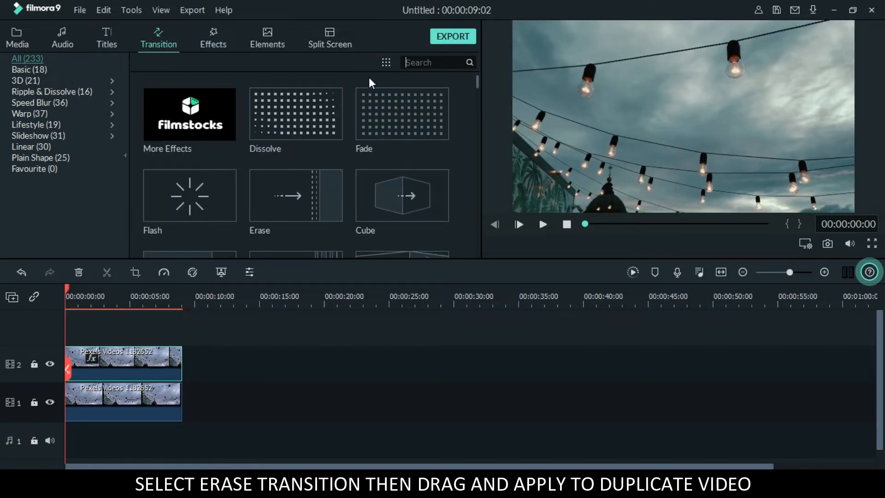
{"action": "type", "text": "Erase"}
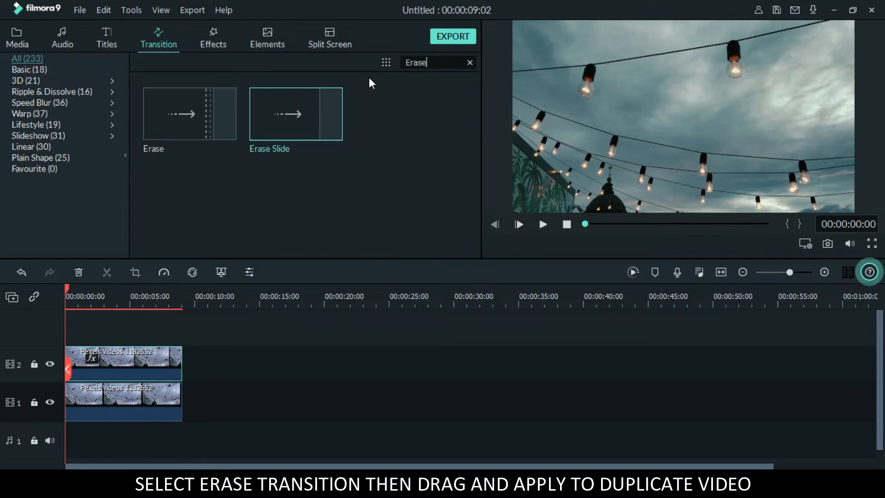
{"action": "mouse_move", "coordinate": [283, 129]}
{"action": "left_mouse_down"}
{"action": "mouse_move", "coordinate": [115, 285]}
{"action": "mouse_move", "coordinate": [78, 354]}
{"action": "left_mouse_up"}
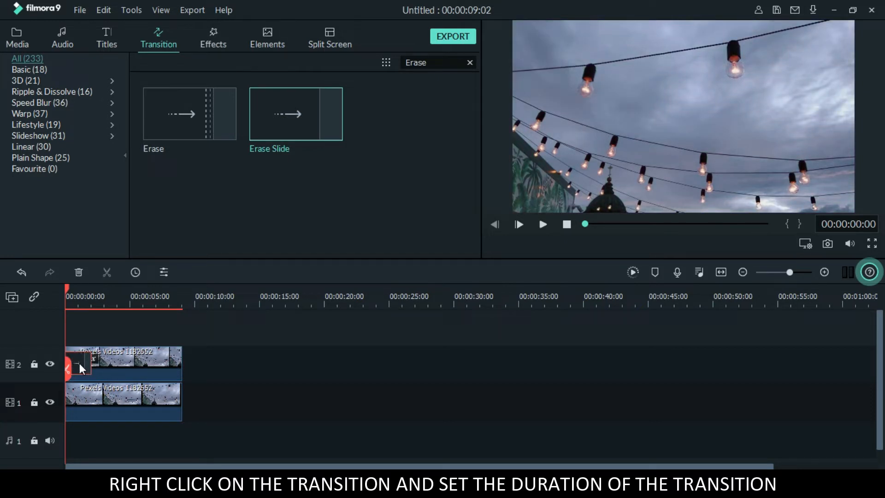
Set the Erase Slide transition's duration to 00:00:07:00 and render the timeline preview
{"action": "right_click", "coordinate": [79, 363]}
{"action": "left_click", "coordinate": [112, 417]}
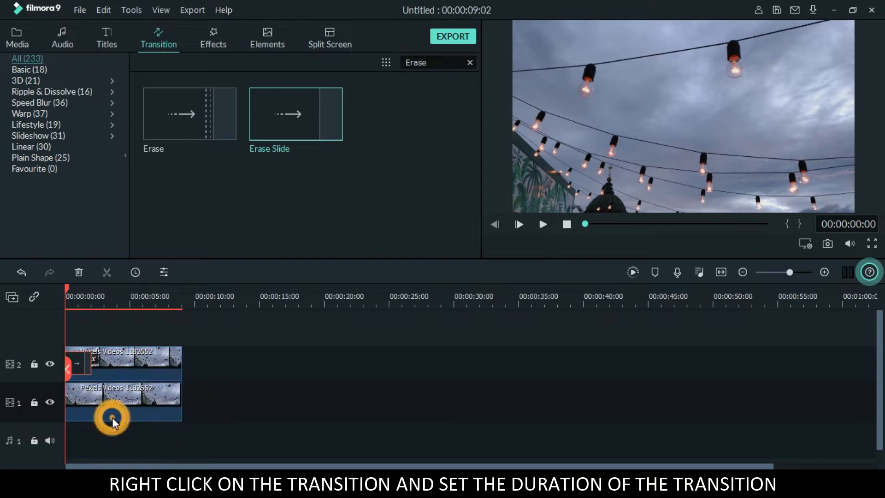
{"action": "left_click", "coordinate": [458, 192]}
{"action": "left_click", "coordinate": [455, 190]}
{"action": "left_click_drag", "start_coordinate": [455, 191], "coordinate": [453, 191]}
{"action": "type", "text": "7:00"}
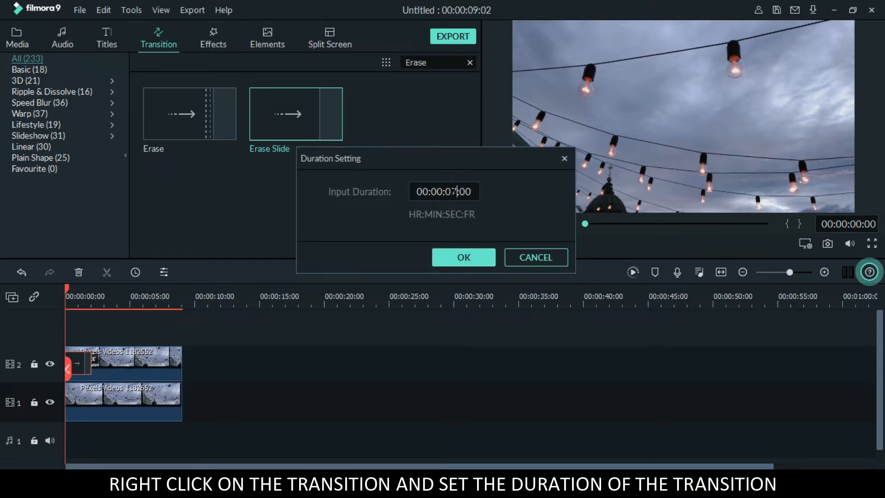
{"action": "left_click", "coordinate": [464, 257]}
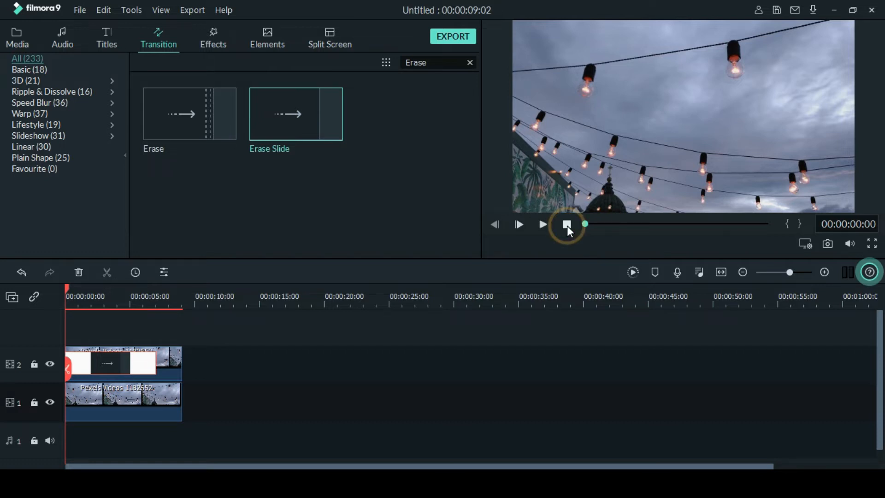
{"action": "left_click", "coordinate": [633, 272]}
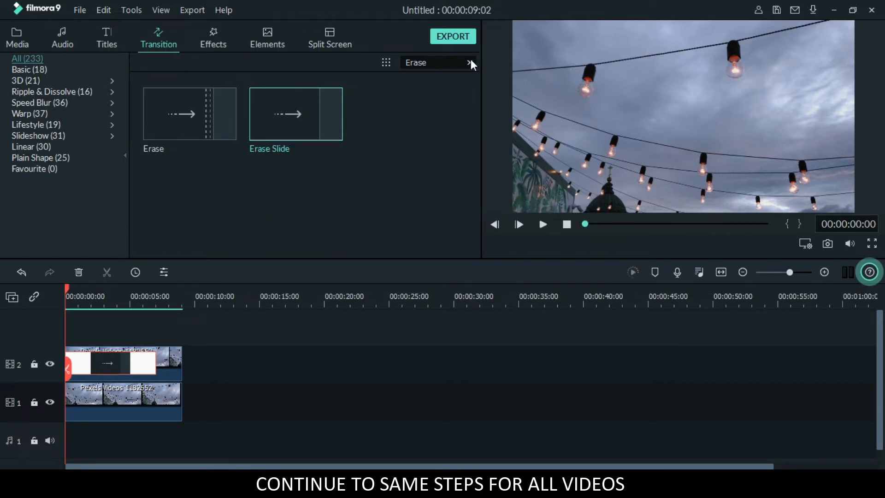
Add the 2018_01_7__29_ video to video track 1, starting at 00:00:09:06 just after the Pexels clip
{"action": "left_click", "coordinate": [470, 62]}
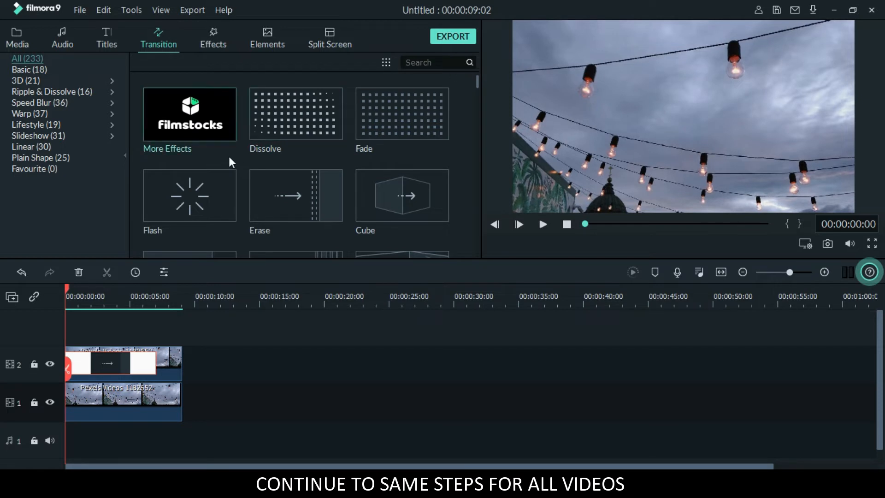
{"action": "left_click", "coordinate": [17, 41]}
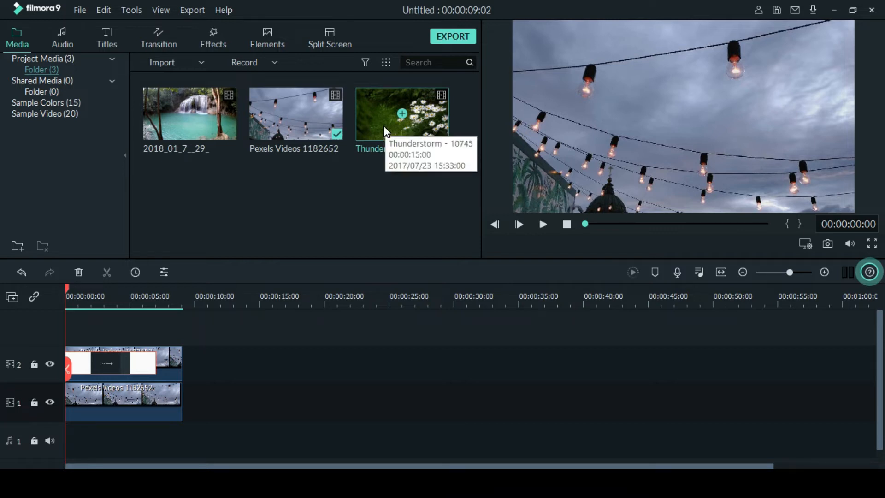
{"action": "left_click_drag", "start_coordinate": [210, 126], "coordinate": [198, 404]}
{"action": "left_click_drag", "start_coordinate": [66, 287], "coordinate": [153, 295]}
{"action": "left_click_drag", "start_coordinate": [175, 326], "coordinate": [185, 328]}
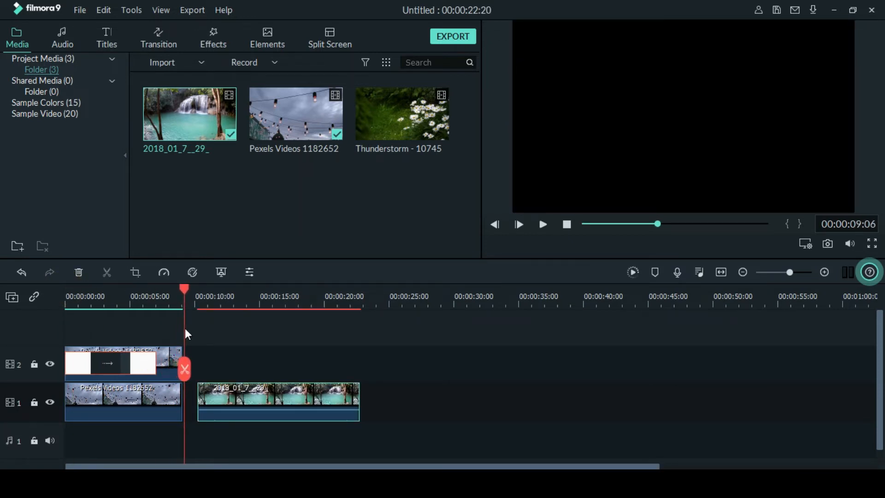
{"action": "mouse_move", "coordinate": [237, 416]}
{"action": "left_mouse_down"}
{"action": "mouse_move", "coordinate": [228, 415]}
{"action": "mouse_move", "coordinate": [236, 419]}
{"action": "left_mouse_up"}
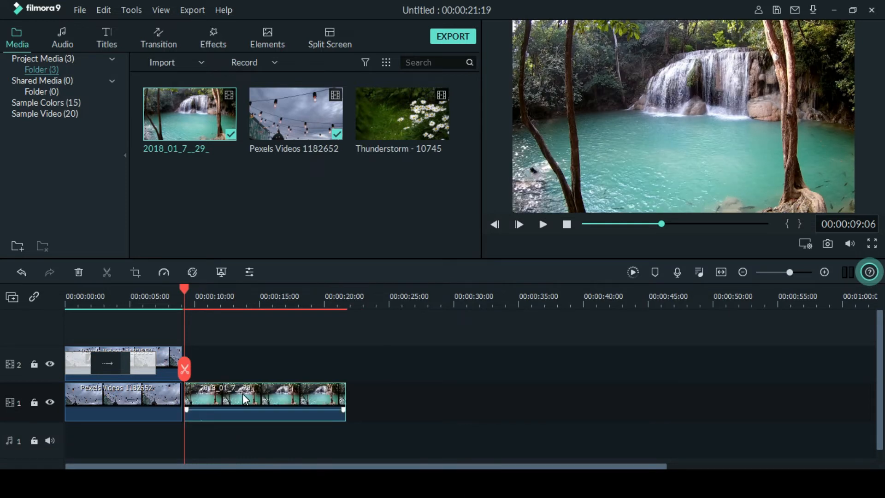
Detach the audio from the 2018_01_7__29_ clip and delete it
{"action": "right_click", "coordinate": [242, 393]}
{"action": "left_click", "coordinate": [287, 261]}
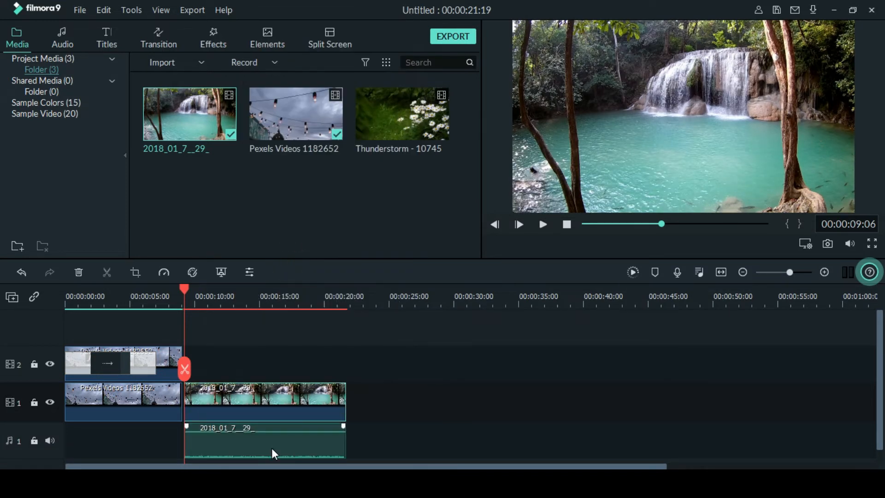
{"action": "key", "text": "Delete"}
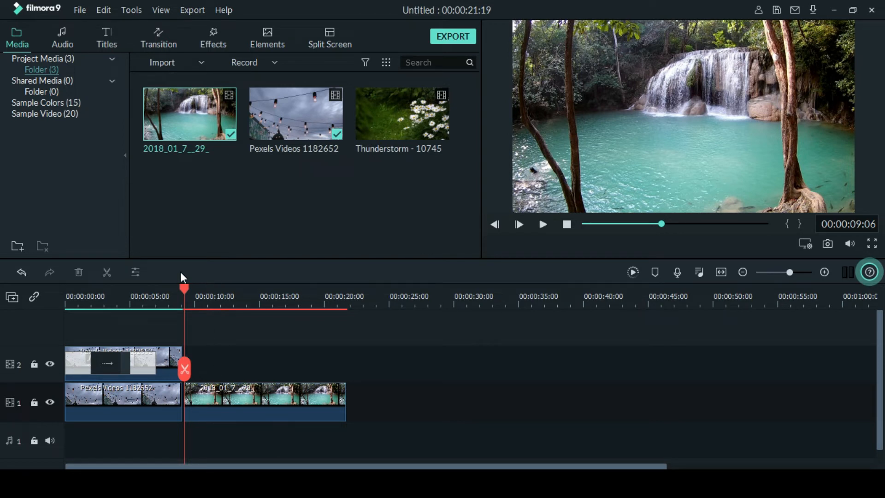
Duplicate the 2018_01_7__29_ clip and place the copy on video track 2 directly above the original
{"action": "left_click_drag", "start_coordinate": [184, 290], "coordinate": [385, 333]}
{"action": "left_click", "coordinate": [297, 391]}
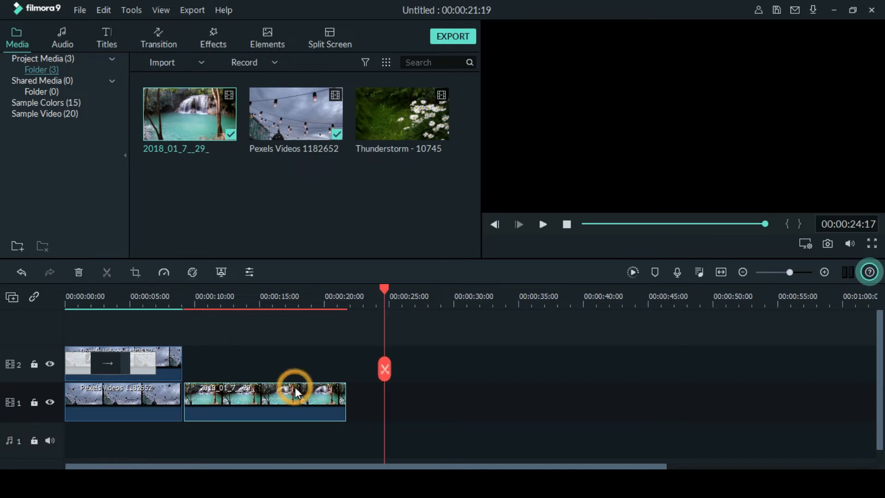
{"action": "key", "text": "ctrl+v"}
{"action": "left_click_drag", "start_coordinate": [419, 410], "coordinate": [229, 361]}
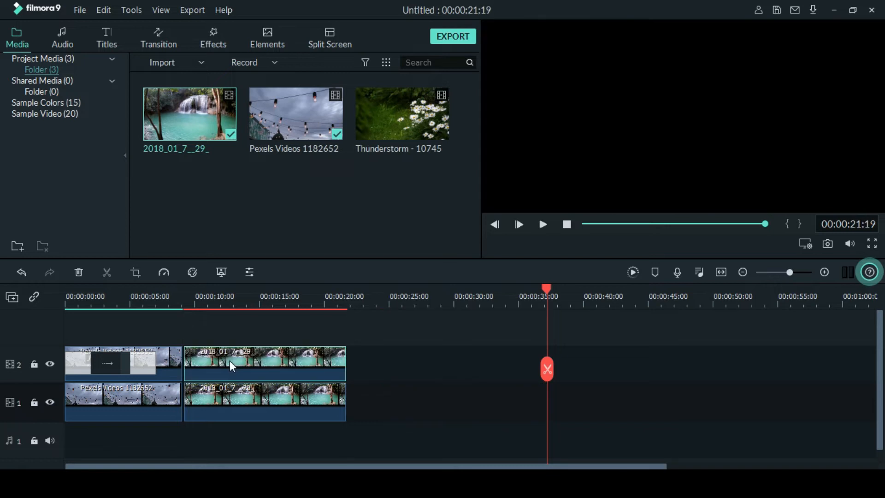
Search the effects for "cool" and apply the Cool Film LUT to the duplicate 2018_01_7__29_ clip on video track 2
{"action": "left_click", "coordinate": [214, 39]}
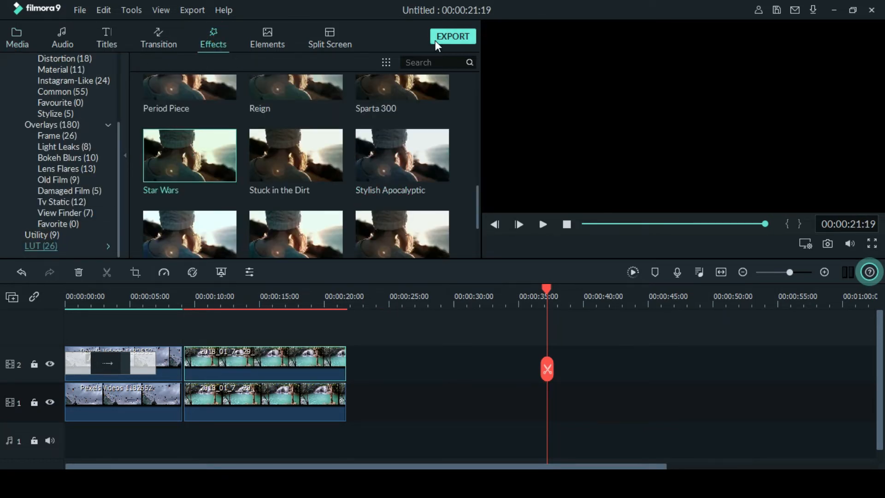
{"action": "left_click", "coordinate": [405, 62]}
{"action": "type", "text": "cool"}
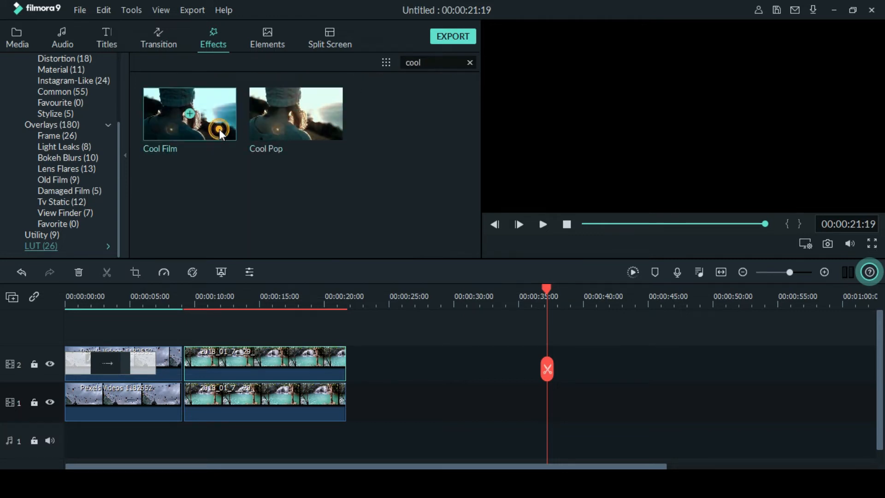
{"action": "left_click_drag", "start_coordinate": [219, 129], "coordinate": [208, 358]}
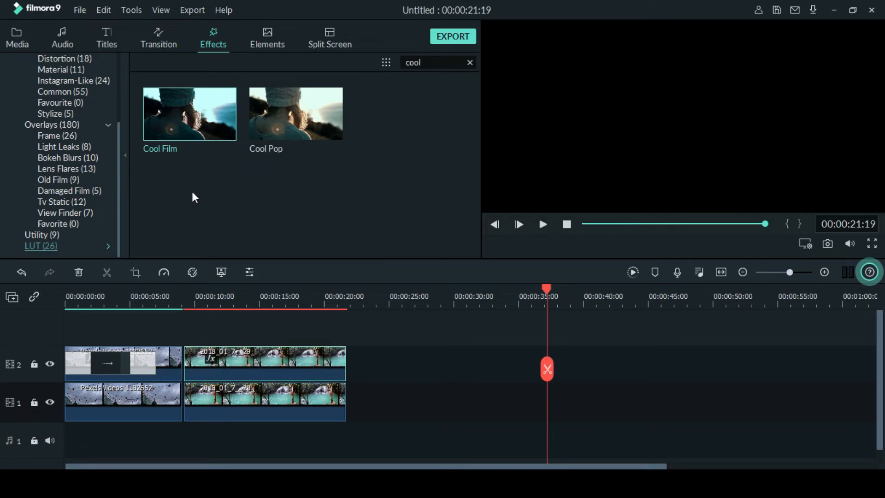
Search for "erase", add the Erase Slide transition to the start of the duplicate 2018_01_7__29_ clip, and extend it across most of the clip
{"action": "left_click", "coordinate": [159, 46]}
{"action": "left_click", "coordinate": [411, 61]}
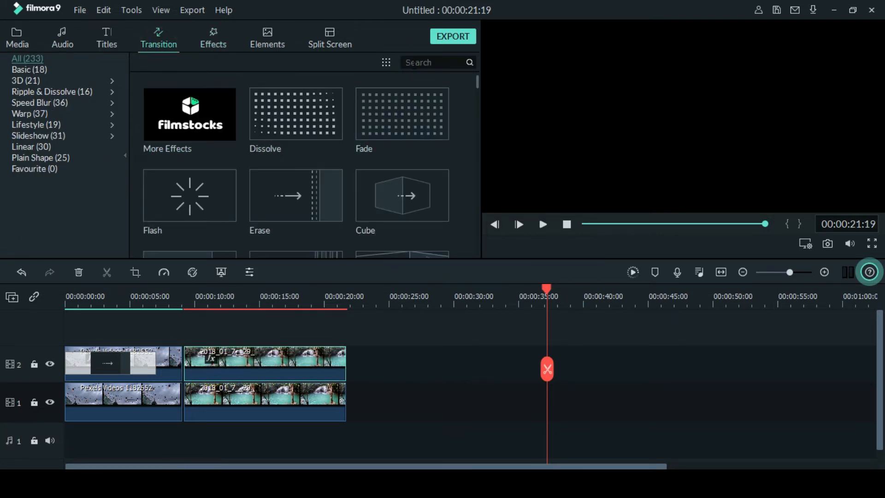
{"action": "type", "text": "erase"}
{"action": "mouse_move", "coordinate": [264, 125]}
{"action": "left_mouse_down"}
{"action": "mouse_move", "coordinate": [260, 253]}
{"action": "mouse_move", "coordinate": [190, 357]}
{"action": "mouse_move", "coordinate": [320, 376]}
{"action": "left_mouse_up"}
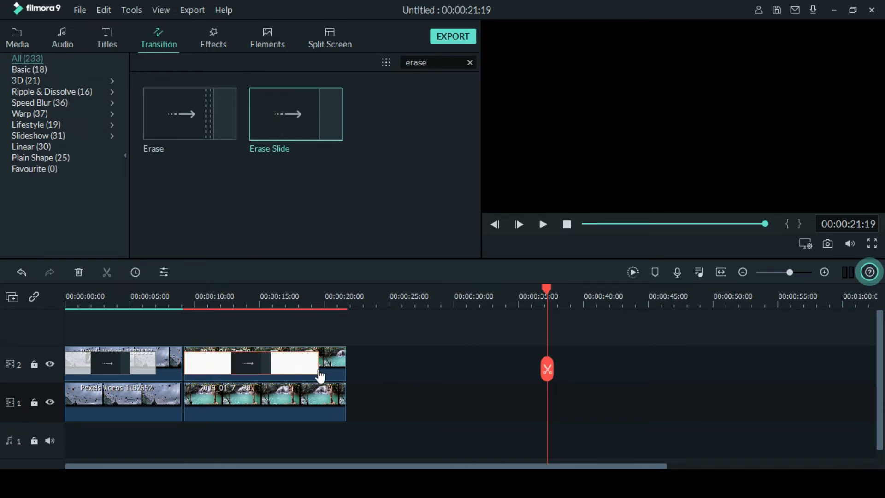
Add the Thunderstorm - 10745 video to video track 1 at 00:00:21:22, just after the 2018_01_7__29_ clip
{"action": "left_click_drag", "start_coordinate": [547, 287], "coordinate": [231, 336]}
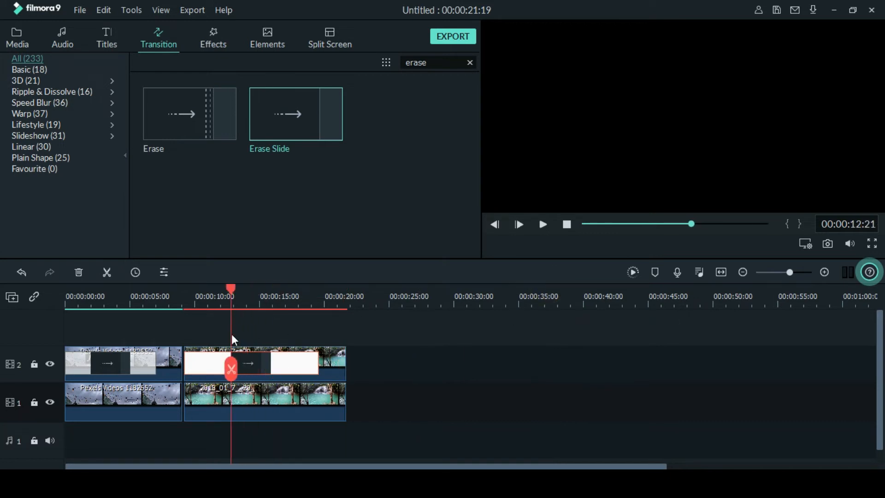
{"action": "mouse_move", "coordinate": [229, 288]}
{"action": "left_mouse_down"}
{"action": "mouse_move", "coordinate": [184, 288]}
{"action": "mouse_move", "coordinate": [367, 339]}
{"action": "mouse_move", "coordinate": [349, 346]}
{"action": "left_mouse_up"}
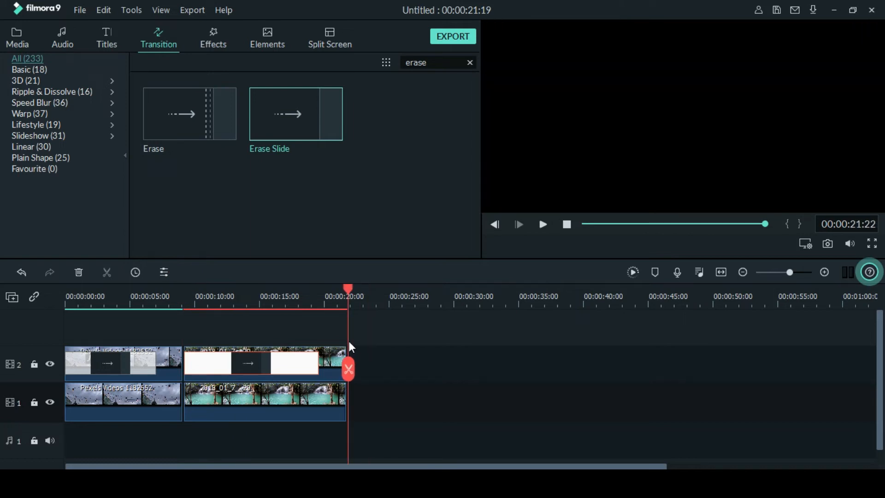
{"action": "left_click", "coordinate": [16, 36]}
{"action": "left_click_drag", "start_coordinate": [385, 135], "coordinate": [355, 408]}
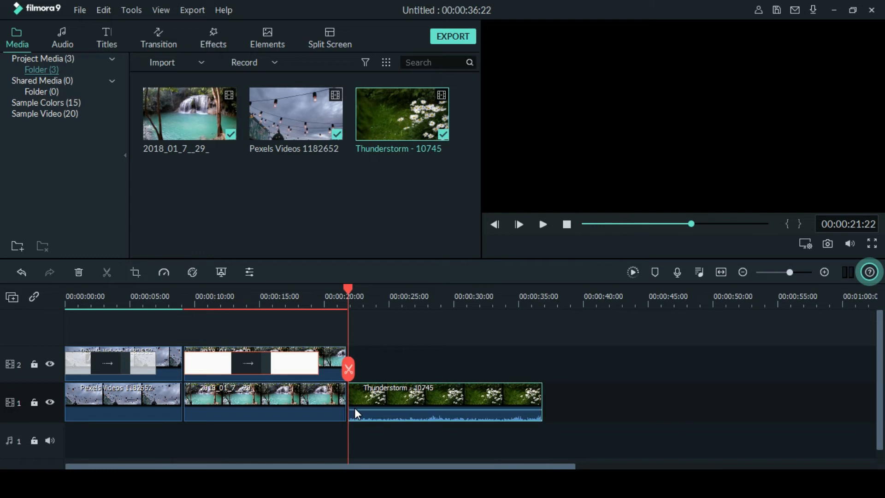
Detach the audio from the Thunderstorm - 10745 clip and delete it
{"action": "right_click", "coordinate": [432, 394]}
{"action": "left_click", "coordinate": [480, 261]}
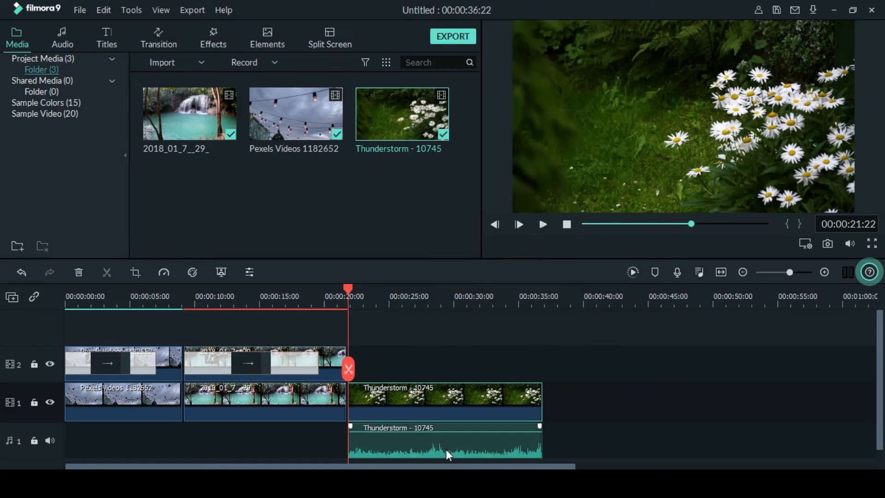
{"action": "left_click", "coordinate": [447, 445]}
{"action": "key", "text": "Delete"}
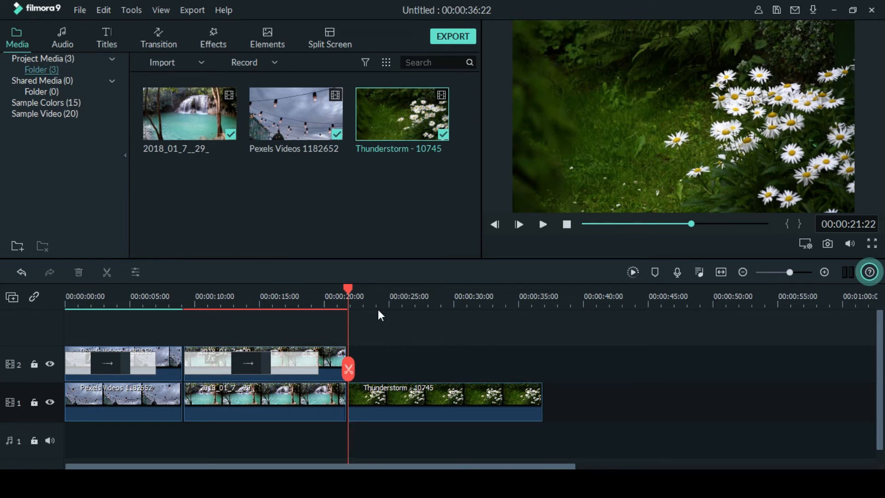
Duplicate the Thunderstorm - 10745 clip and place the copy on video track 2 directly above the original
{"action": "left_click_drag", "start_coordinate": [347, 292], "coordinate": [570, 343]}
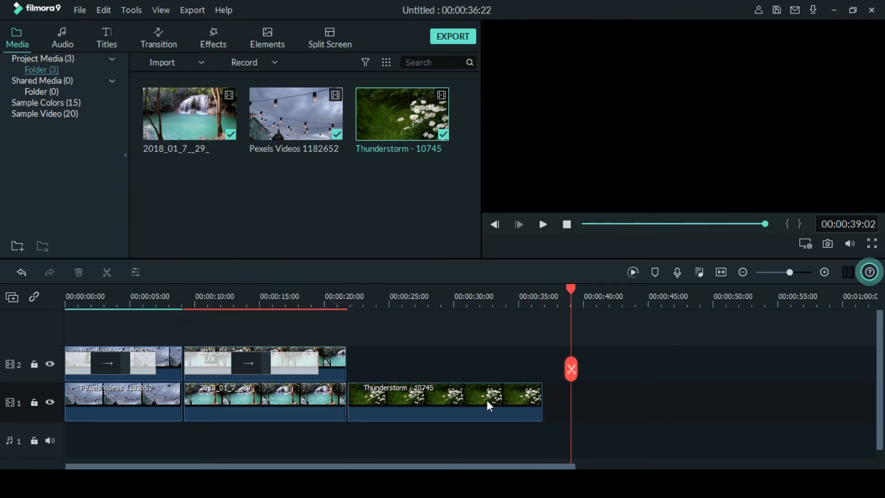
{"action": "left_click", "coordinate": [487, 401]}
{"action": "key", "text": "ctrl+v"}
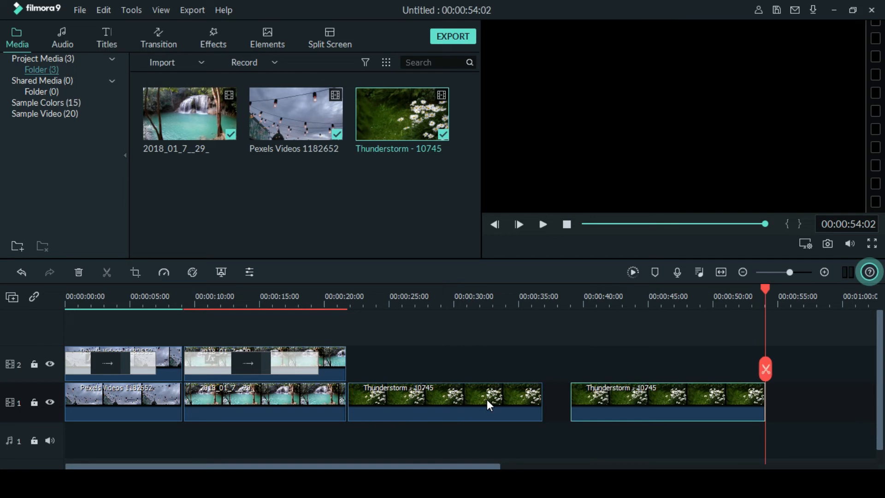
{"action": "left_click_drag", "start_coordinate": [608, 413], "coordinate": [396, 359]}
Search the LUT effects for "harry" and apply the Harry Potter LUT to the duplicate Thunderstorm - 10745 clip on video track 2
{"action": "left_click_drag", "start_coordinate": [766, 288], "coordinate": [516, 294]}
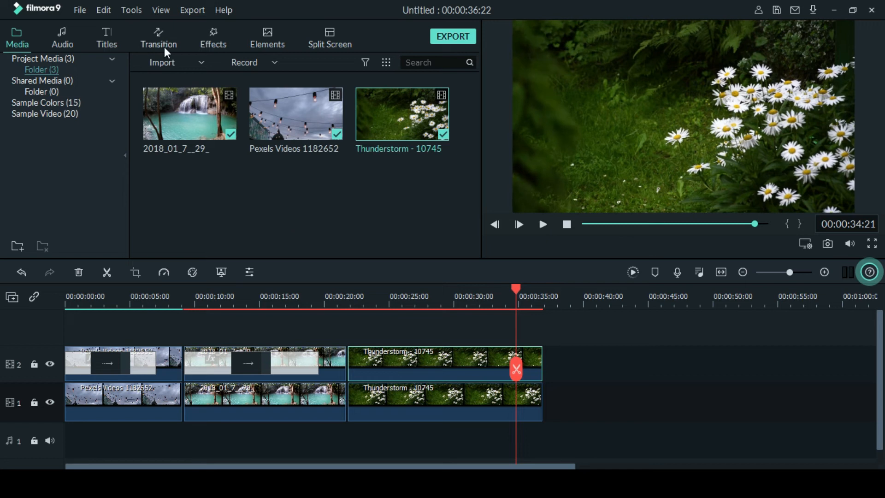
{"action": "left_click", "coordinate": [208, 45]}
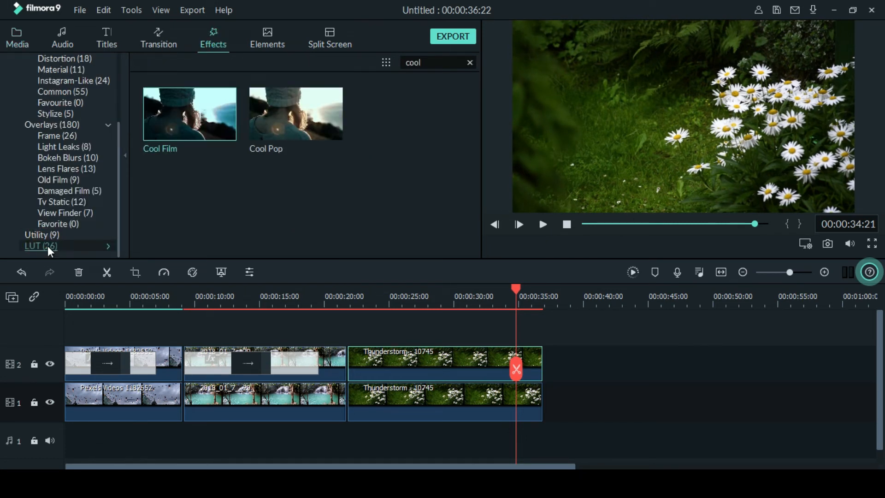
{"action": "double_click", "coordinate": [422, 64]}
{"action": "type", "text": "harry"}
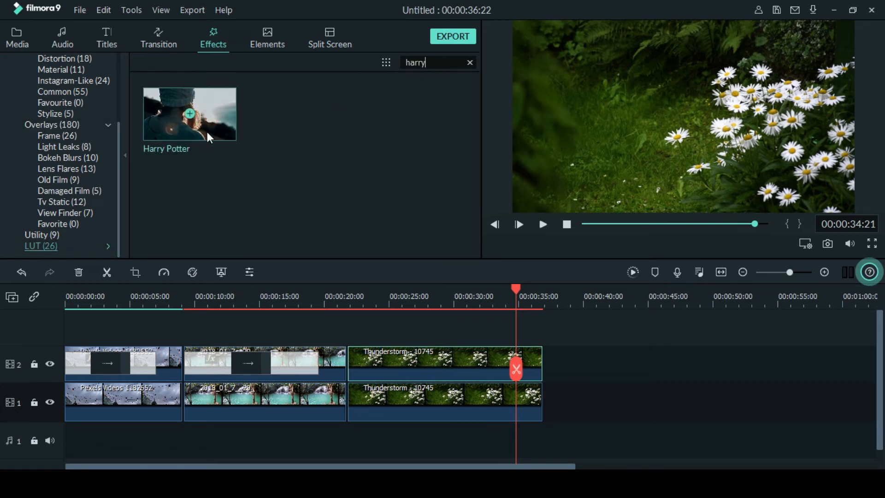
{"action": "left_click_drag", "start_coordinate": [206, 132], "coordinate": [435, 364]}
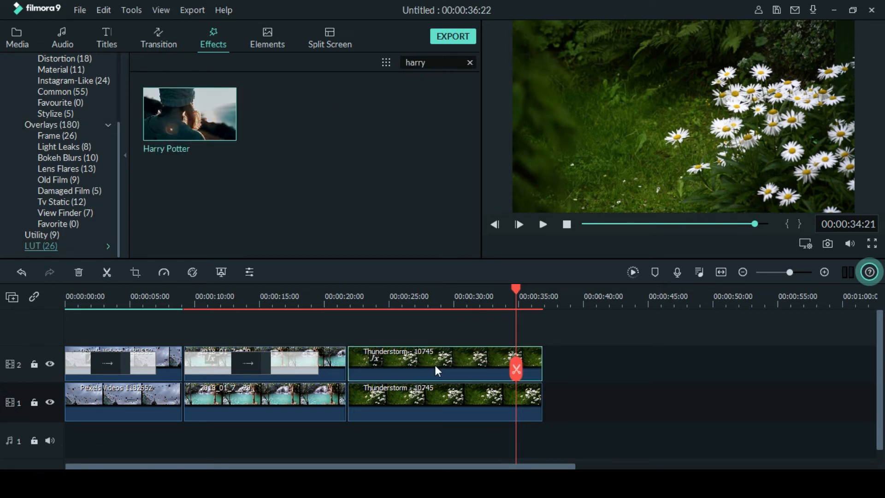
Add the Erase Slide transition to the start of the duplicate Thunderstorm - 10745 clip and extend it across most of the clip
{"action": "left_click_drag", "start_coordinate": [518, 289], "coordinate": [348, 310]}
{"action": "left_click", "coordinate": [166, 41]}
{"action": "mouse_move", "coordinate": [292, 113]}
{"action": "left_mouse_down"}
{"action": "mouse_move", "coordinate": [367, 264]}
{"action": "mouse_move", "coordinate": [369, 378]}
{"action": "mouse_move", "coordinate": [374, 364]}
{"action": "mouse_move", "coordinate": [522, 377]}
{"action": "left_mouse_up"}
Return the playhead to 00:00:00:00 and render the timeline preview for smooth playback
{"action": "mouse_move", "coordinate": [347, 289]}
{"action": "left_mouse_down"}
{"action": "mouse_move", "coordinate": [403, 298]}
{"action": "mouse_move", "coordinate": [538, 344]}
{"action": "mouse_move", "coordinate": [453, 360]}
{"action": "mouse_move", "coordinate": [41, 380]}
{"action": "left_mouse_up"}
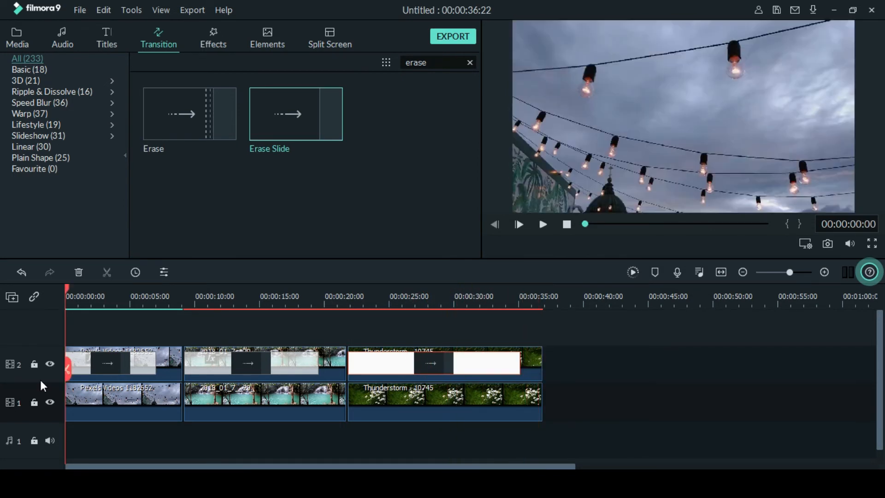
{"action": "left_click", "coordinate": [633, 271]}
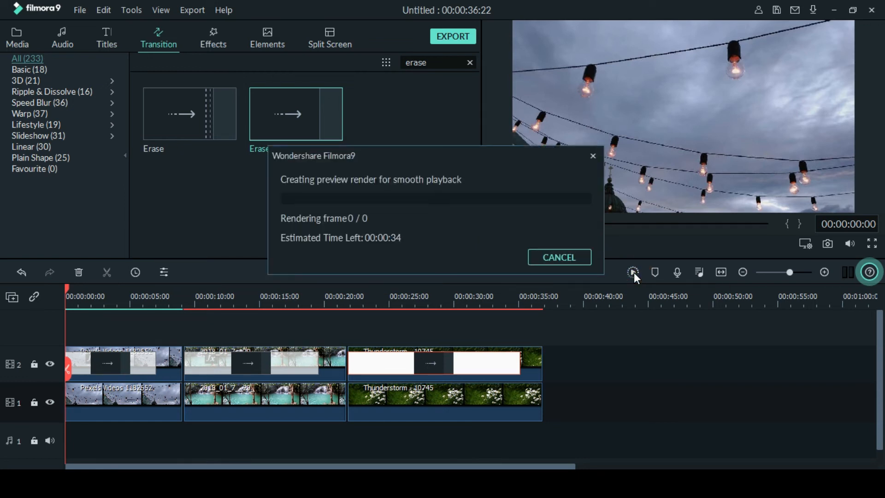